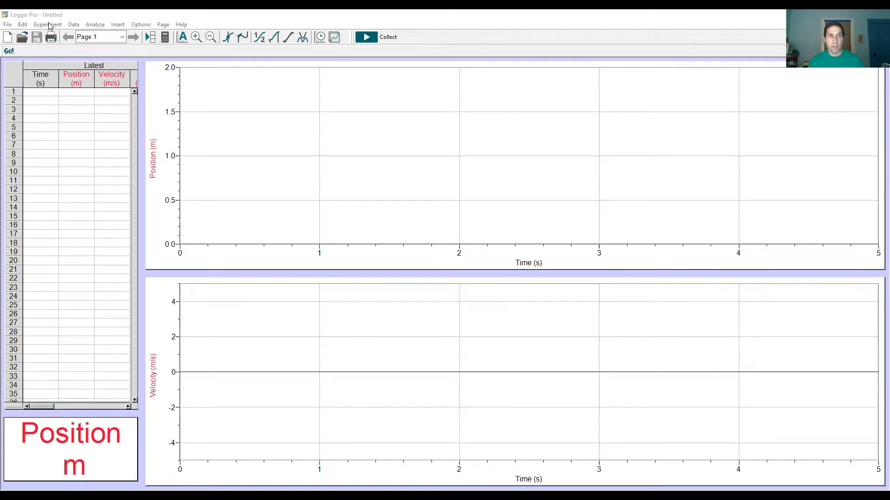
# Show all connected interfaces in the sensor setup.
pyautogui.click(49, 25)
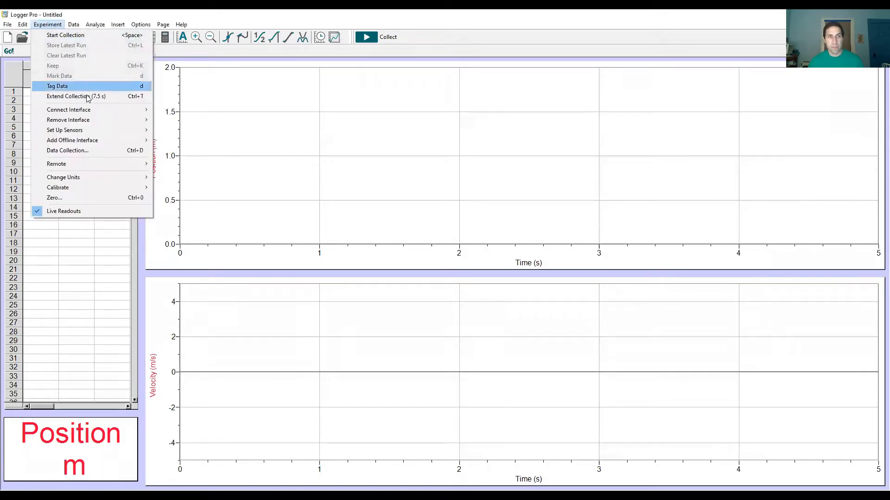
pyautogui.moveTo(86, 130)
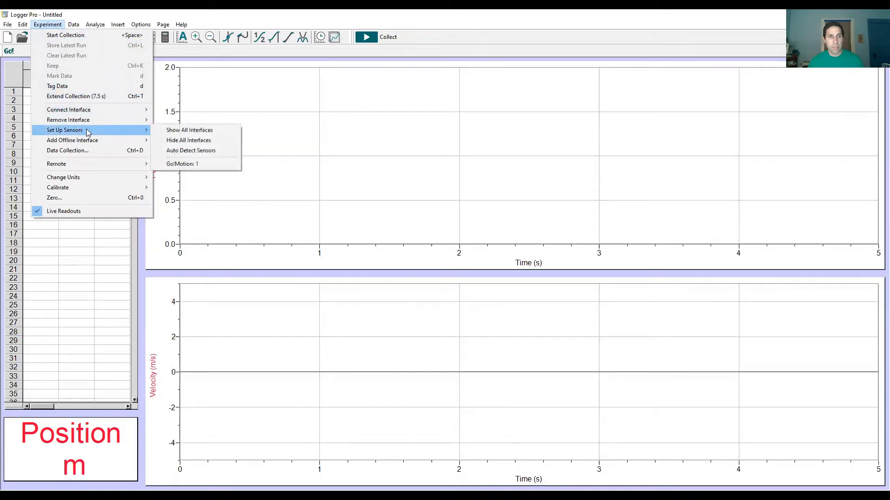
pyautogui.click(173, 129)
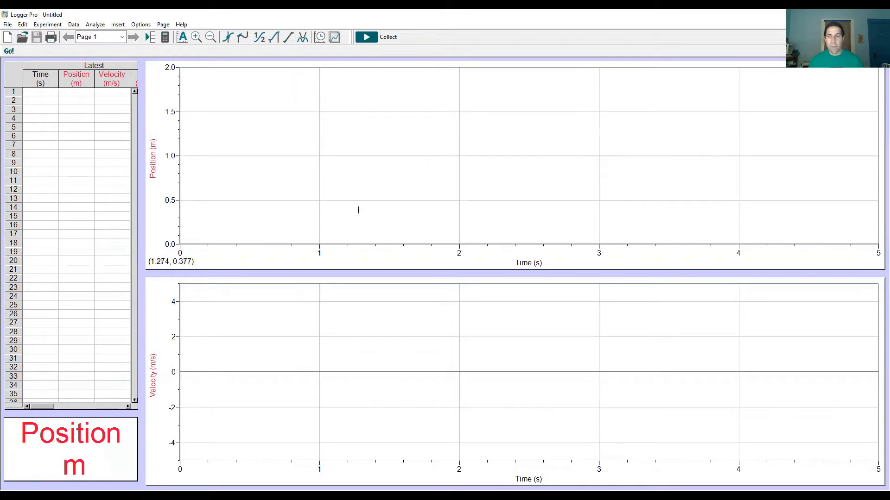
# Delete the velocity graph and enlarge the position graph downward to fill the freed space.
pyautogui.click(289, 229)
pyautogui.click(297, 322)
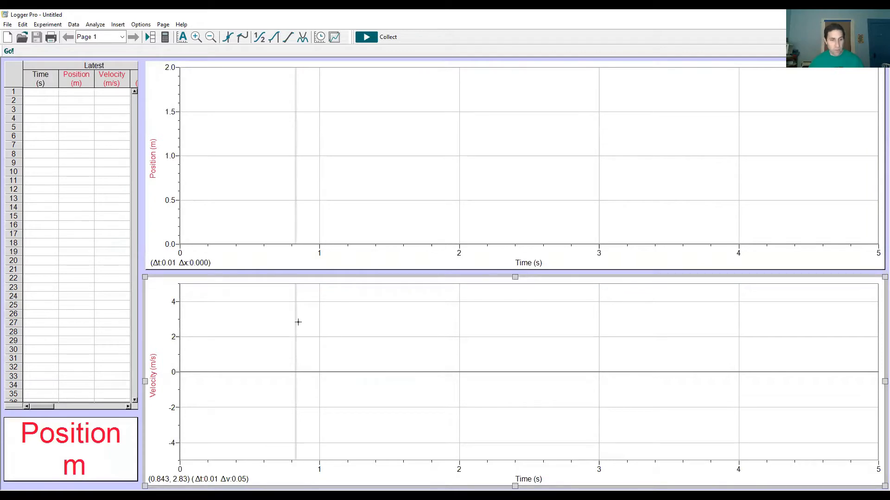
pyautogui.click(295, 322)
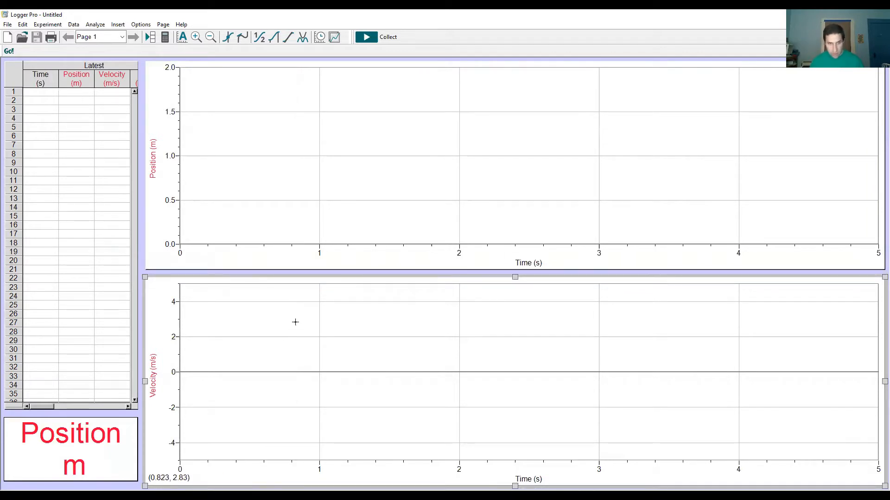
pyautogui.press('Delete')
pyautogui.click(523, 268)
pyautogui.moveTo(514, 264); pyautogui.dragTo(525, 458)
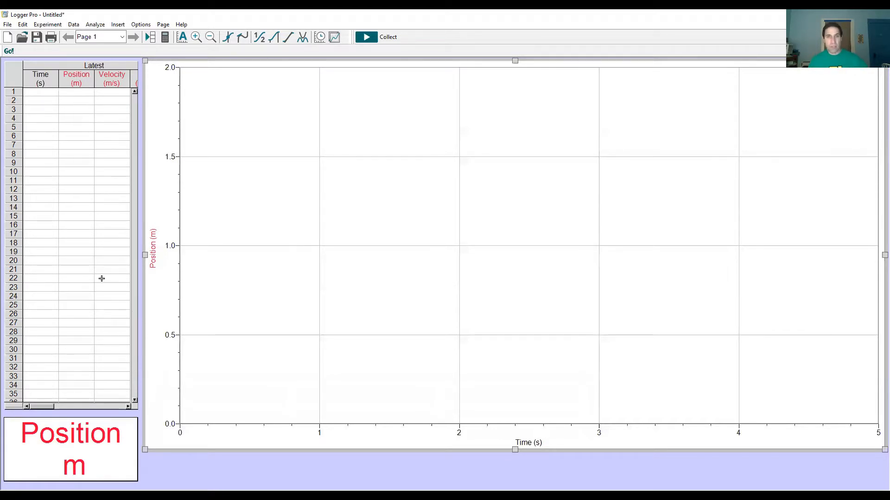
# Collect a run of motion data and select the time and position values from 2.00 to 3.00 s in the table.
pyautogui.press('space')
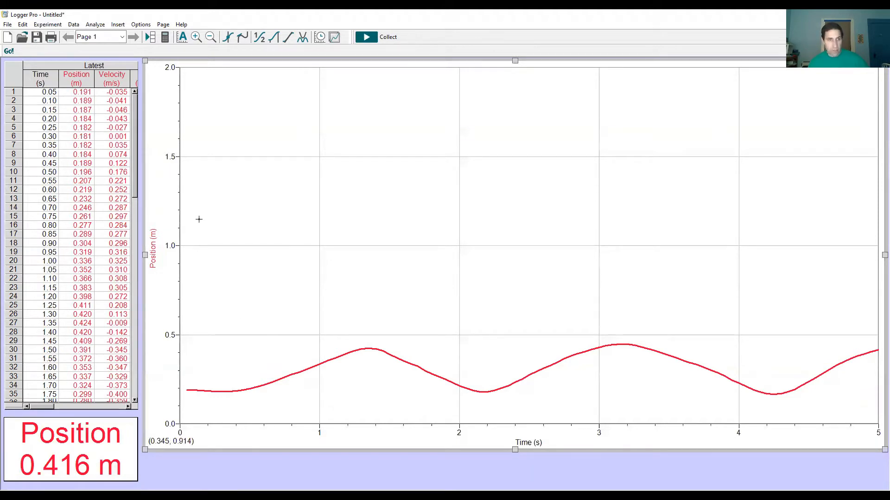
pyautogui.scroll(-7, 131, 171)
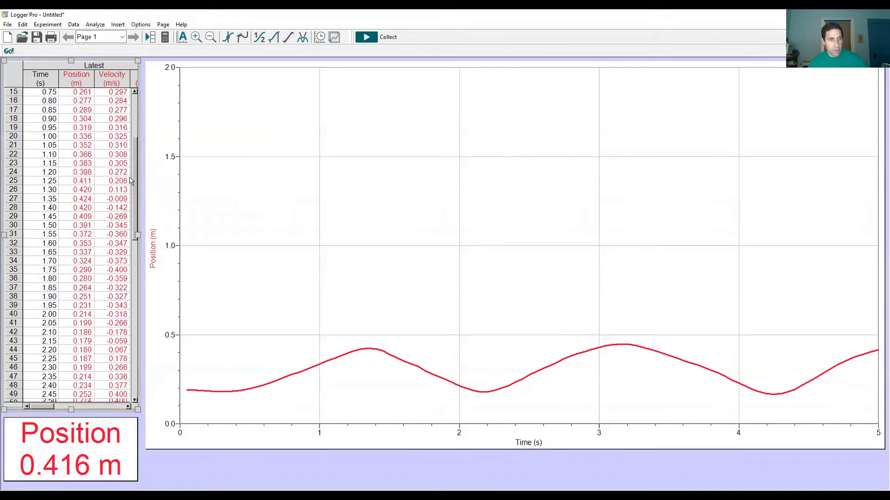
pyautogui.scroll(-1, 128, 196)
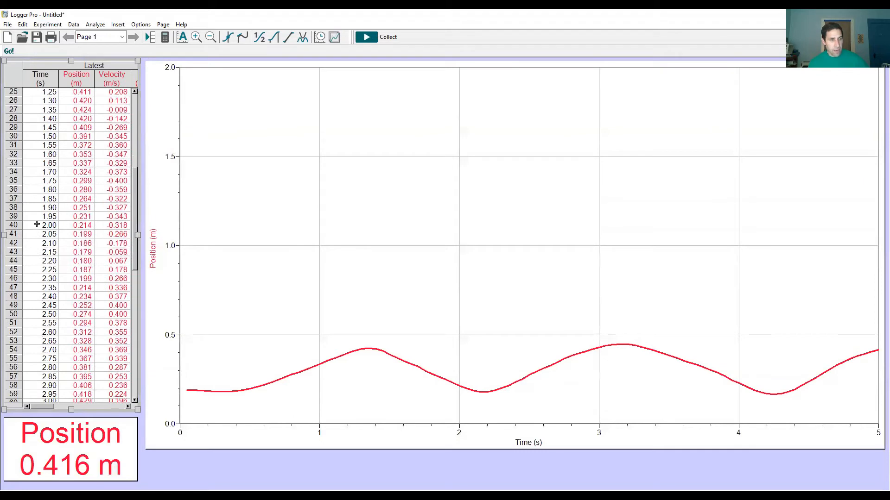
pyautogui.moveTo(37, 224)
pyautogui.mouseDown()
pyautogui.moveTo(74, 268)
pyautogui.moveTo(90, 377)
pyautogui.mouseUp()
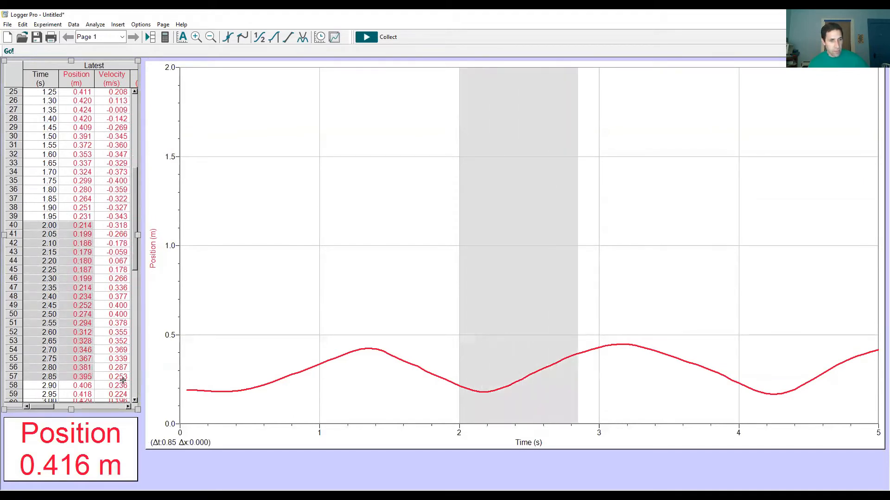
pyautogui.click(134, 401)
pyautogui.click(135, 401)
pyautogui.click(135, 402)
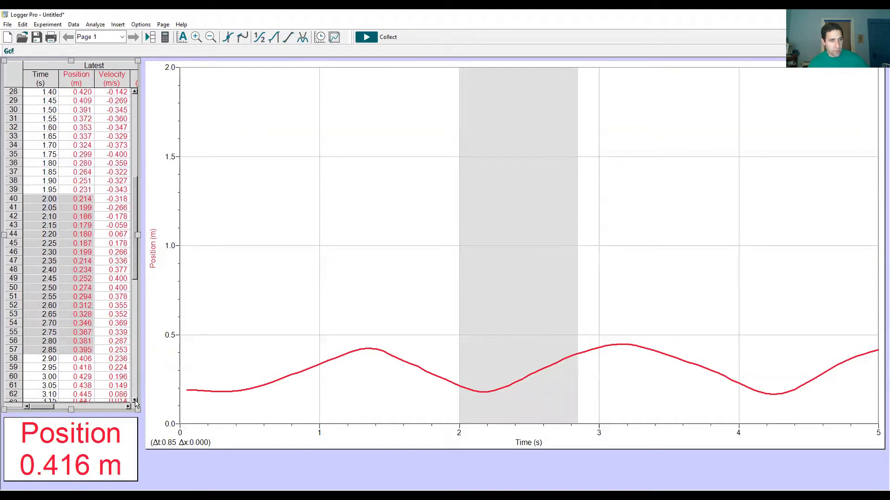
pyautogui.click(86, 377)
pyautogui.moveTo(57, 375); pyautogui.dragTo(49, 200)
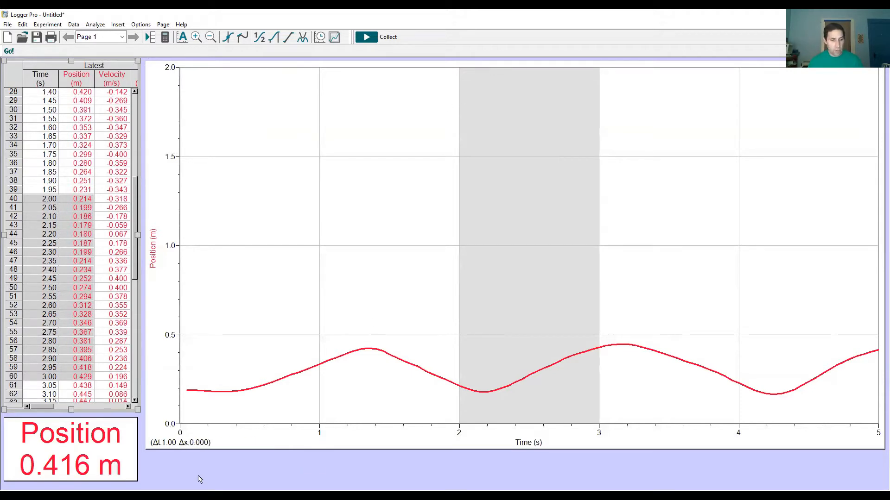
pyautogui.click(169, 495)
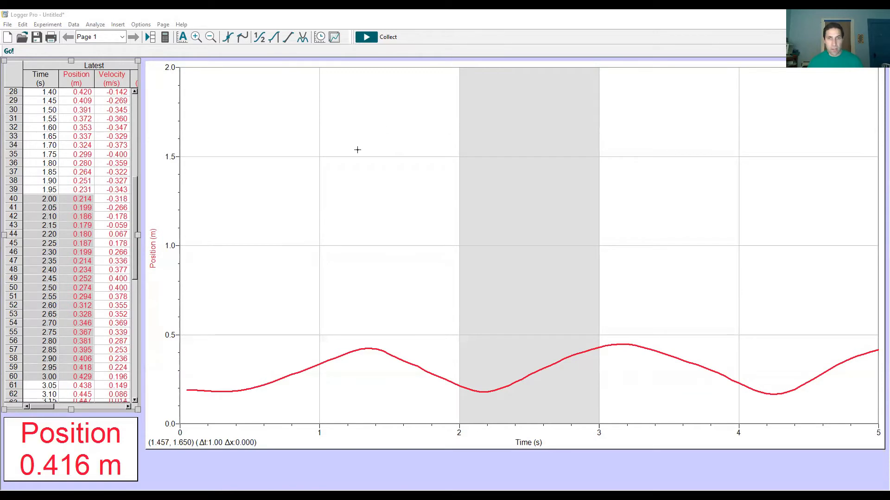
# Collect a new run of motion data and select the time and position values from 3.50 to 4.00 s in the table.
pyautogui.click(338, 86)
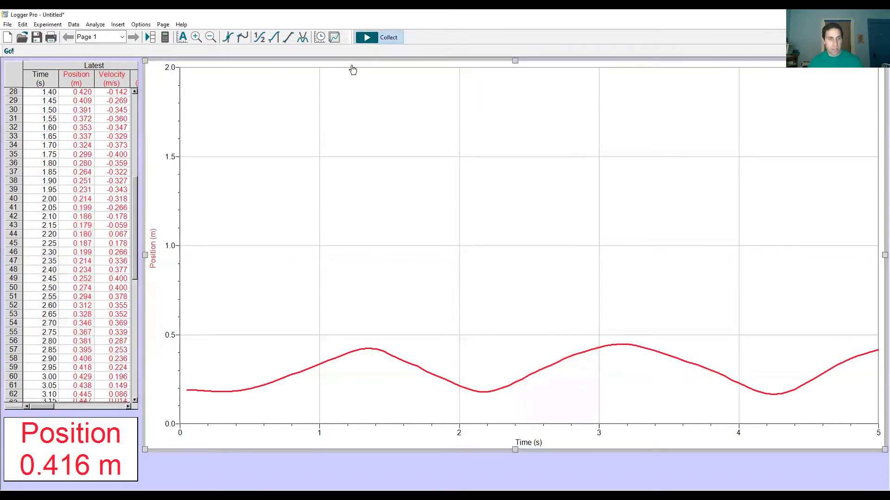
pyautogui.hotkey('ctrl', 'r')
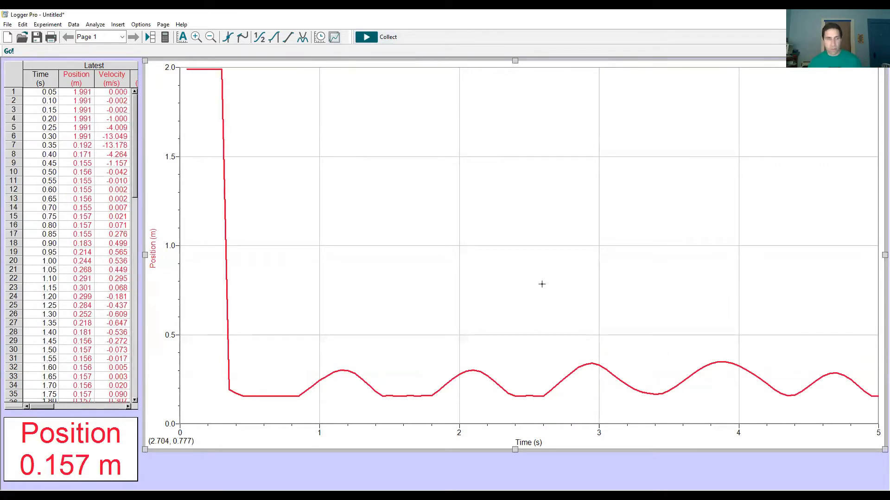
pyautogui.moveTo(135, 194); pyautogui.dragTo(137, 308)
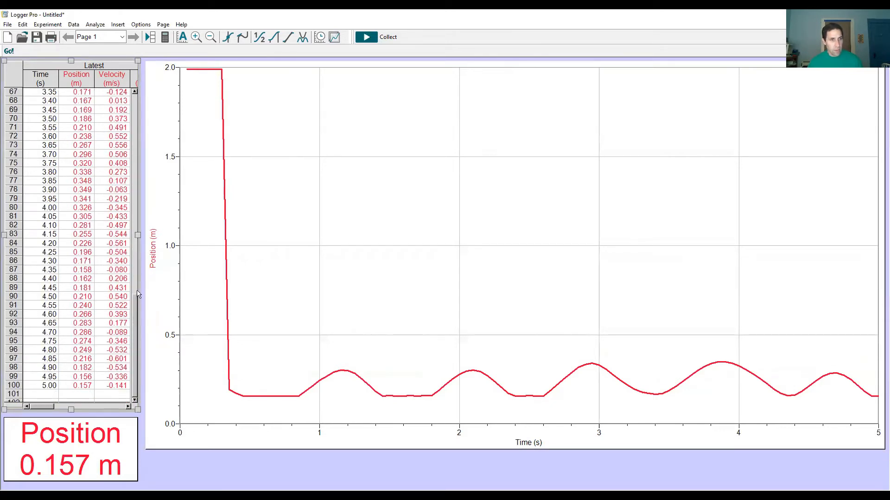
pyautogui.moveTo(39, 119)
pyautogui.mouseDown()
pyautogui.moveTo(70, 157)
pyautogui.moveTo(71, 237)
pyautogui.moveTo(79, 206)
pyautogui.mouseUp()
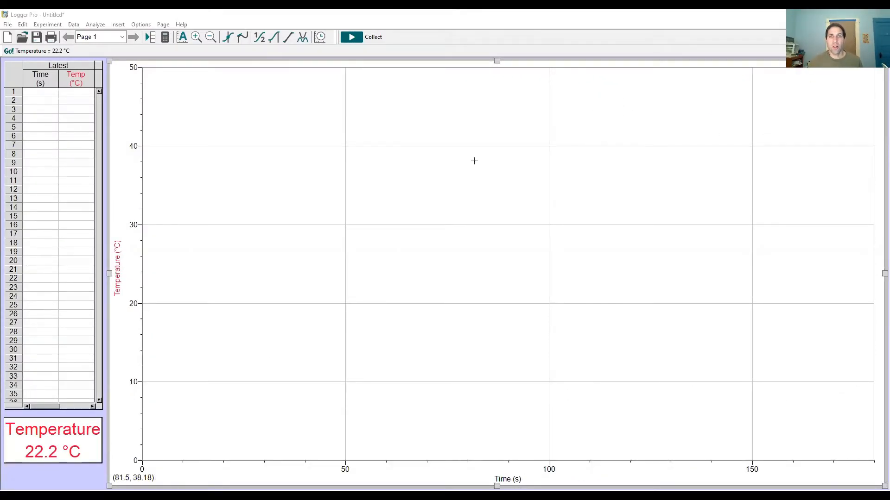
# Open the data collection settings for the temperature sensor and view the available collection modes, keeping Time Based.
pyautogui.click(48, 25)
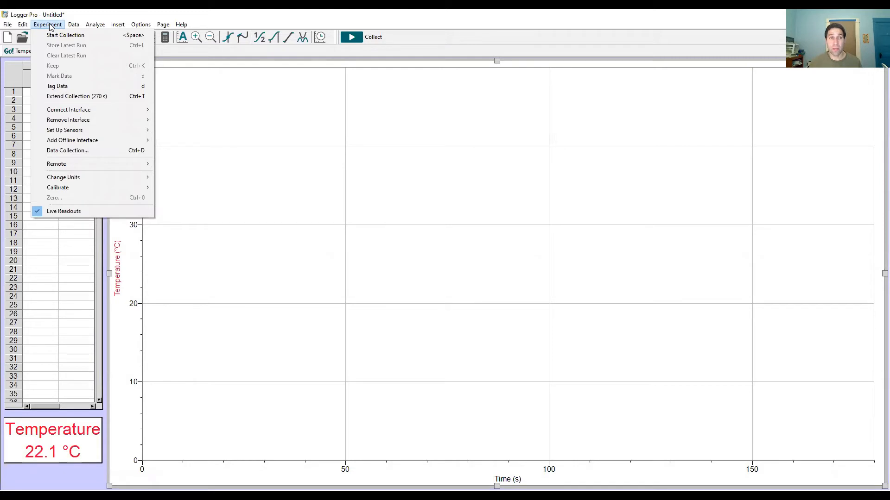
pyautogui.click(67, 151)
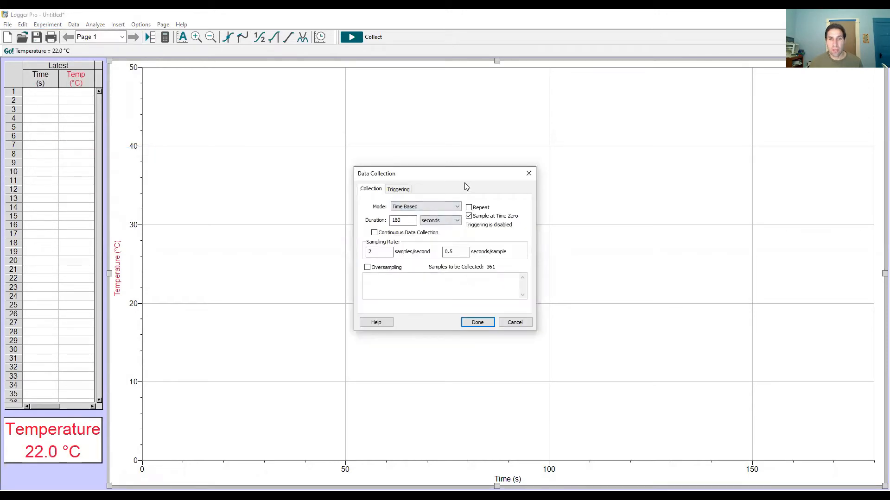
pyautogui.click(457, 209)
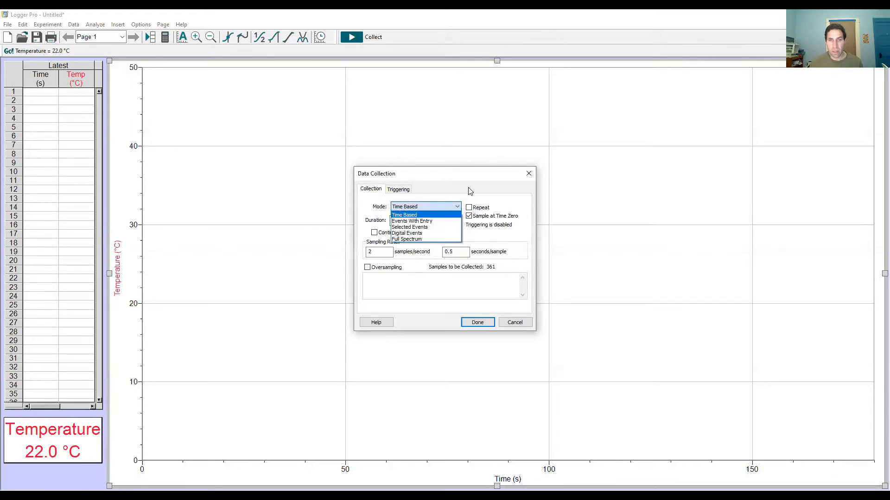
pyautogui.click(469, 192)
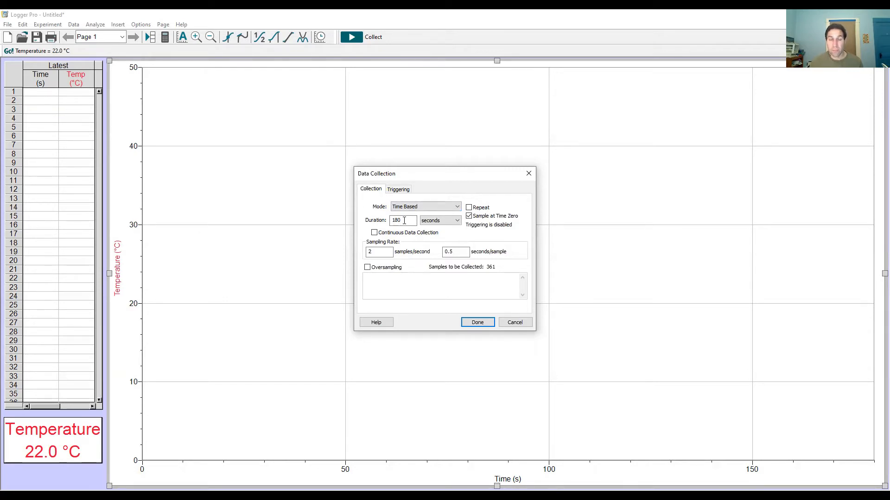
# Try a collection duration of 240 seconds and clear the value again.
pyautogui.moveTo(404, 221); pyautogui.dragTo(374, 218)
pyautogui.write('240')
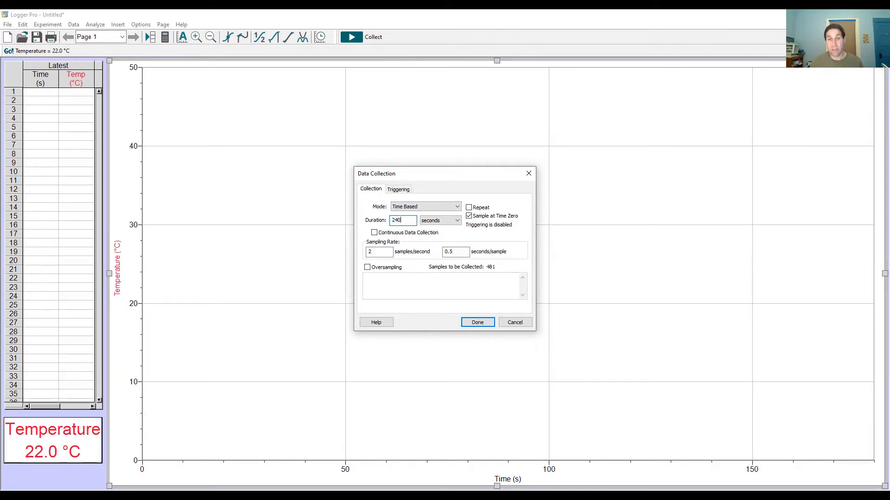
pyautogui.press('BackSpace')
pyautogui.press('BackSpace')
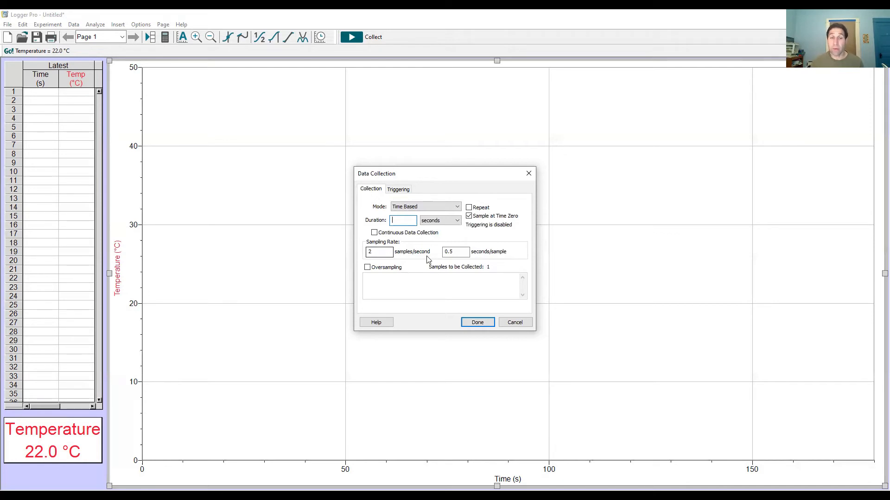
# Try a sampling rate of 5 samples/second and return it to 2 samples/second.
pyautogui.moveTo(391, 252); pyautogui.dragTo(347, 250)
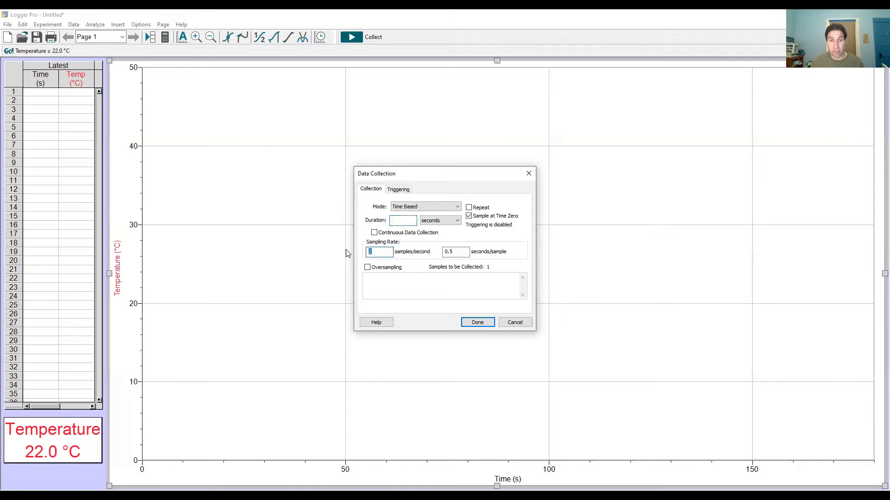
pyautogui.write('5')
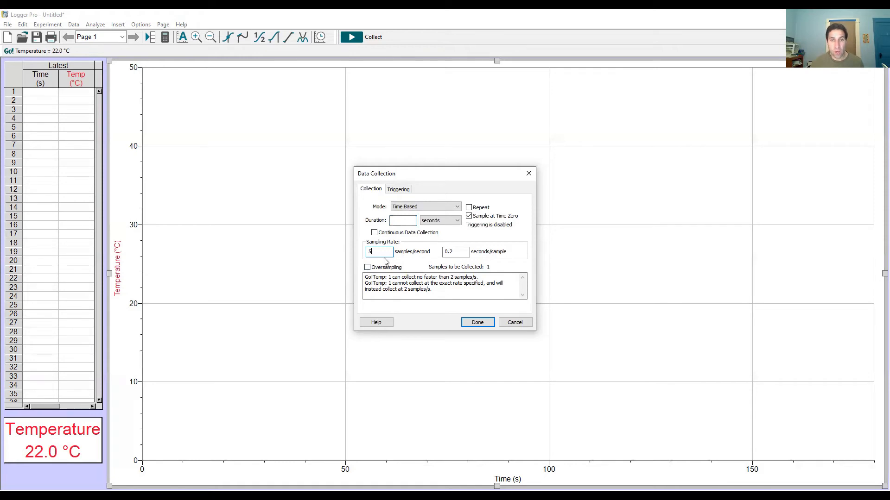
pyautogui.press('BackSpace')
pyautogui.write('2')
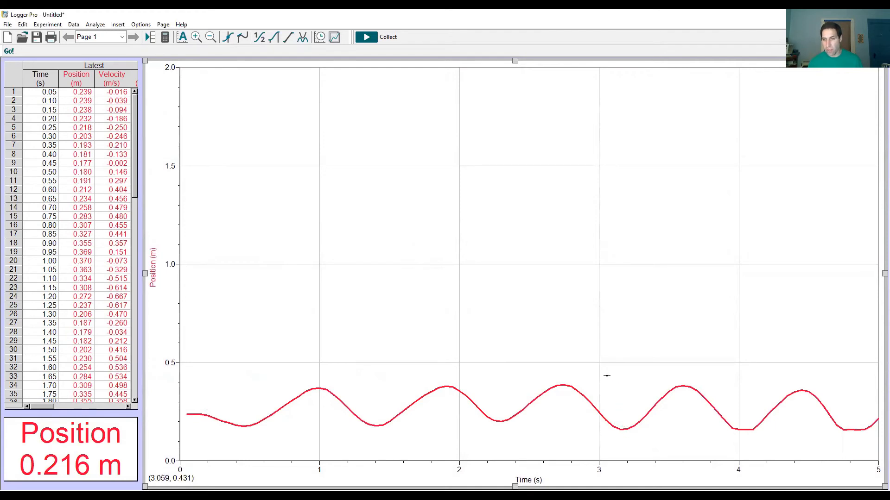
# Zoom the position graph in on about 3.04 to 3.87 s and select the position value at 4.05 s in the table.
pyautogui.moveTo(604, 374); pyautogui.dragTo(721, 432)
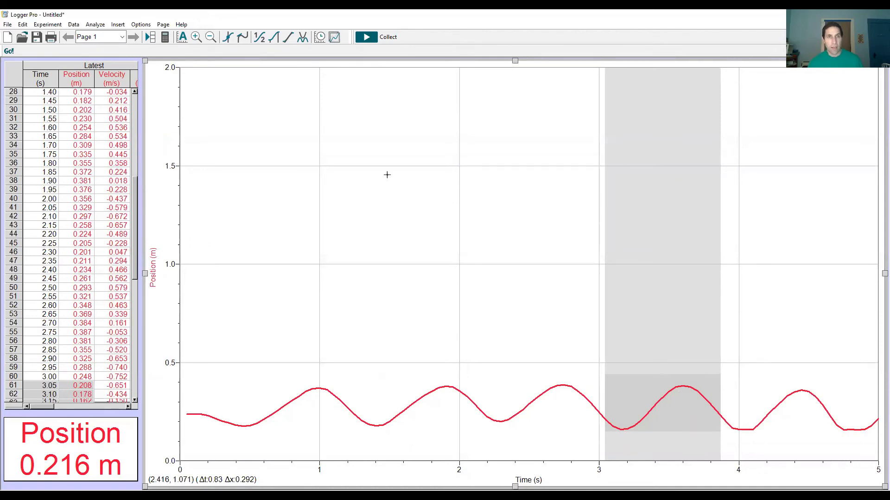
pyautogui.click(196, 37)
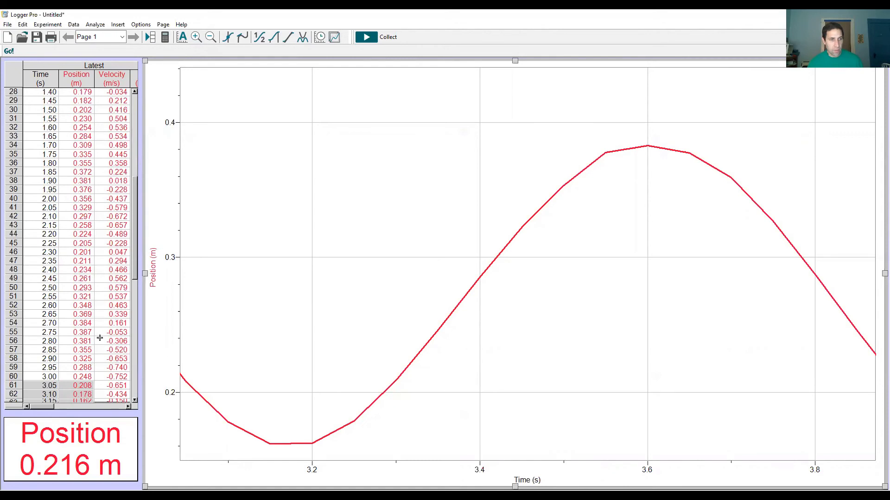
pyautogui.moveTo(134, 215); pyautogui.dragTo(129, 296)
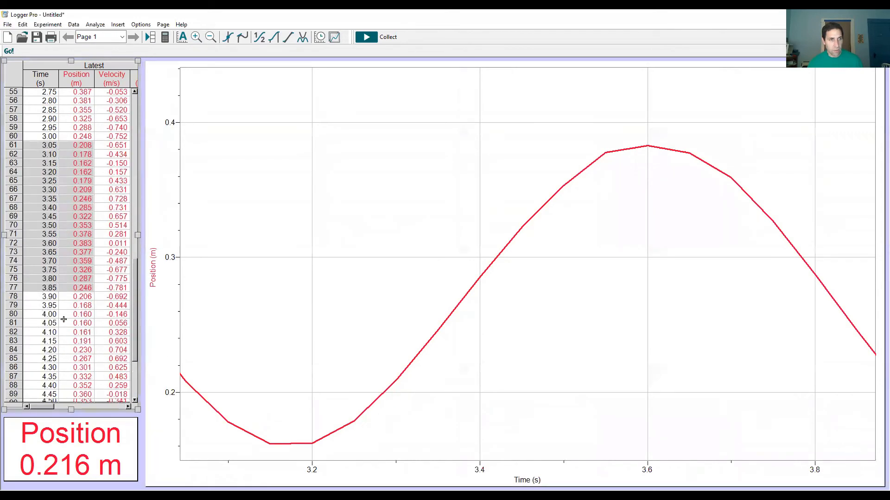
pyautogui.click(64, 320)
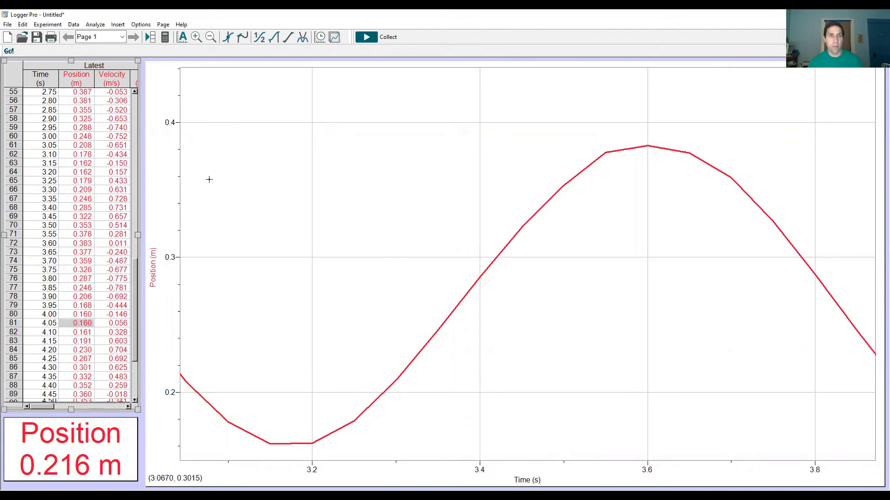
# Undo the zoom on the position graph and turn on the Examine tool.
pyautogui.click(210, 38)
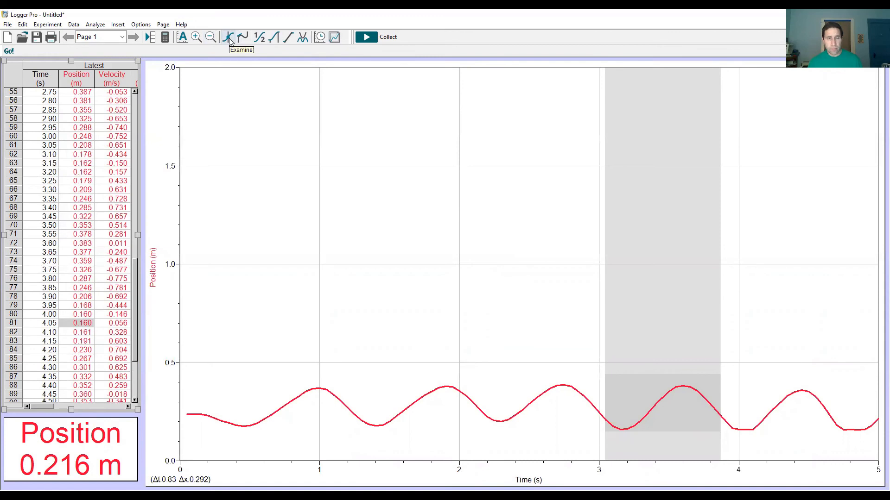
pyautogui.click(229, 38)
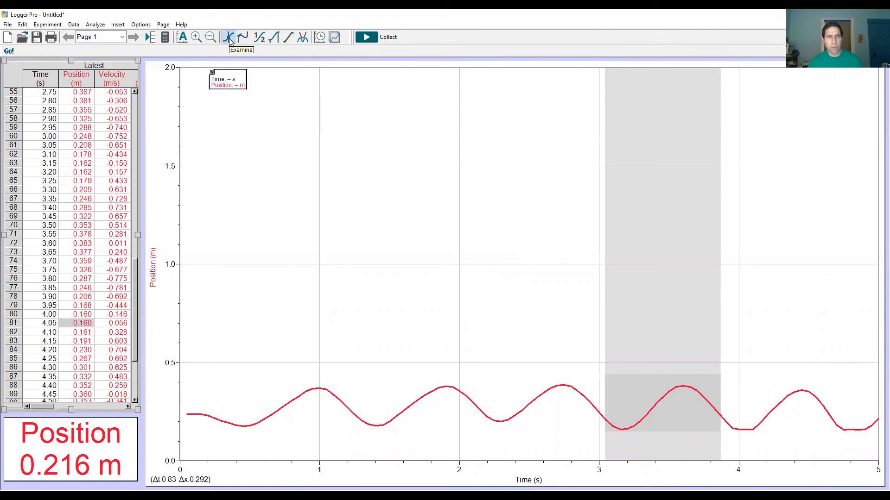